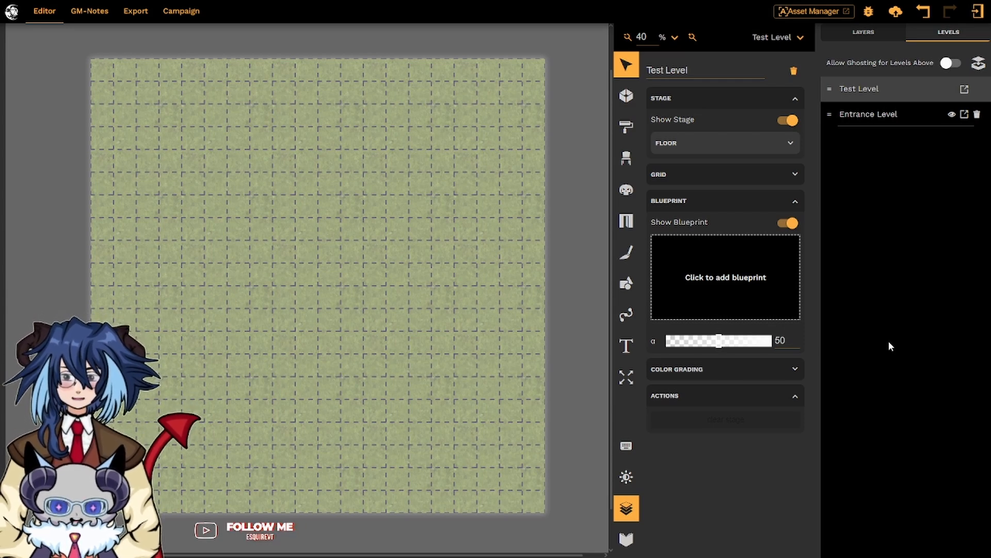
Step: Open the Blueprint Editor for Test Level, check the map resize options, and choose the first Tser Pool Encampment image as the blueprint
{"action": "left_click", "coordinate": [747, 277]}
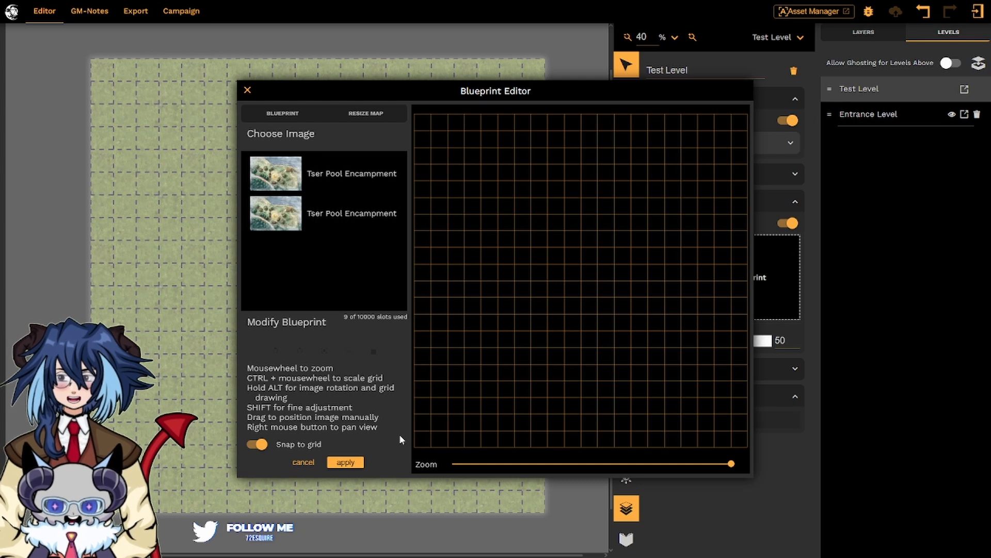
{"action": "left_click", "coordinate": [368, 114]}
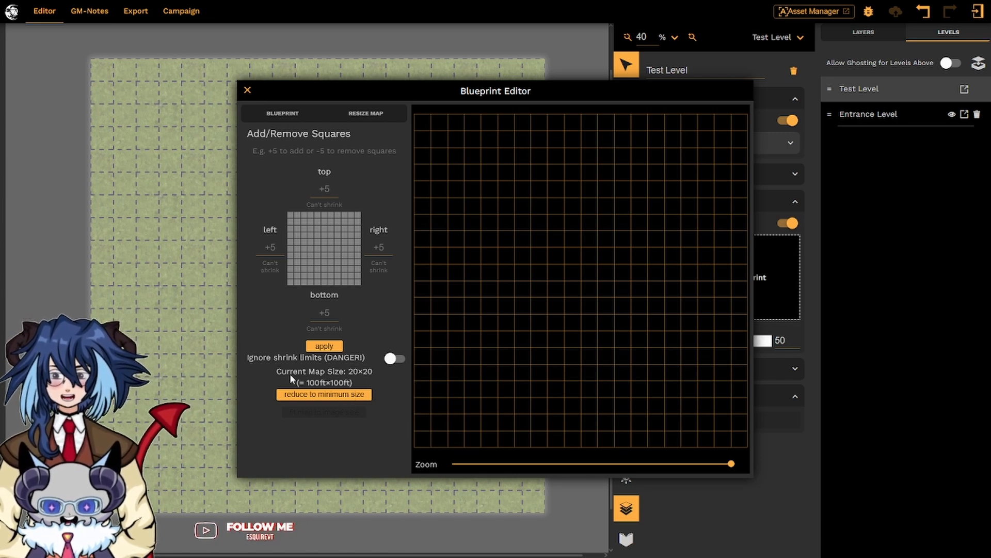
{"action": "left_click", "coordinate": [283, 113]}
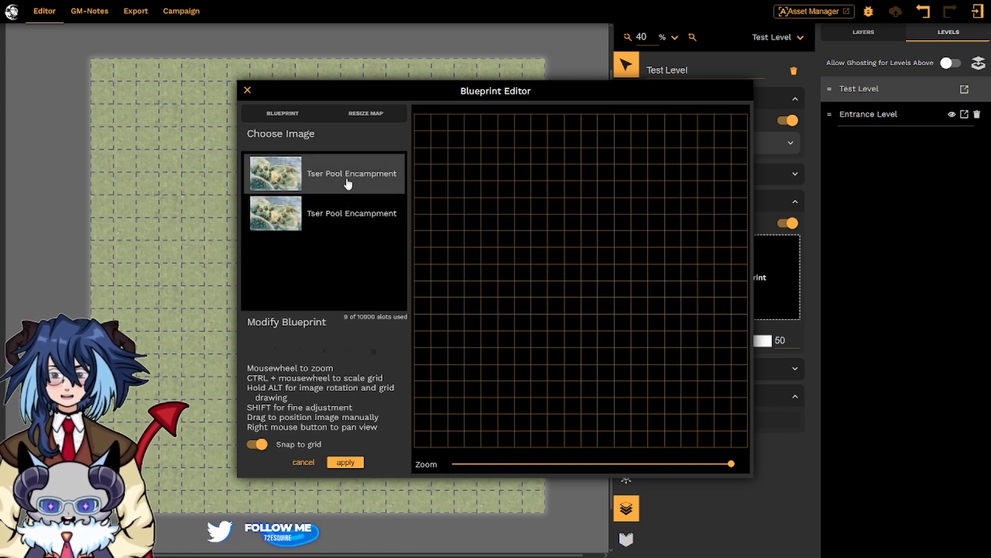
{"action": "left_click", "coordinate": [347, 183]}
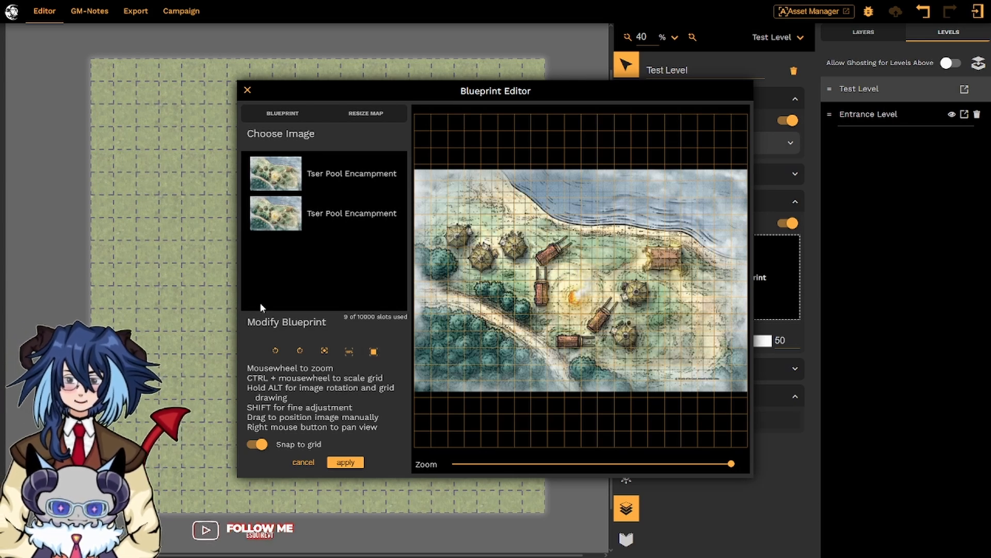
Step: Rotate the blueprint image in quarter turns in both directions, and reset its translation and rotation
{"action": "left_click", "coordinate": [276, 352]}
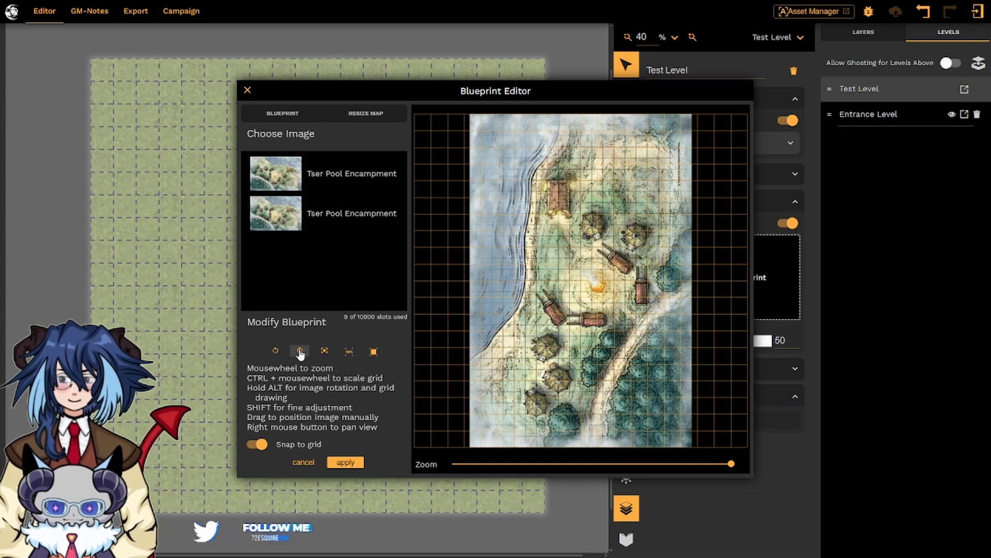
{"action": "left_click", "coordinate": [301, 352]}
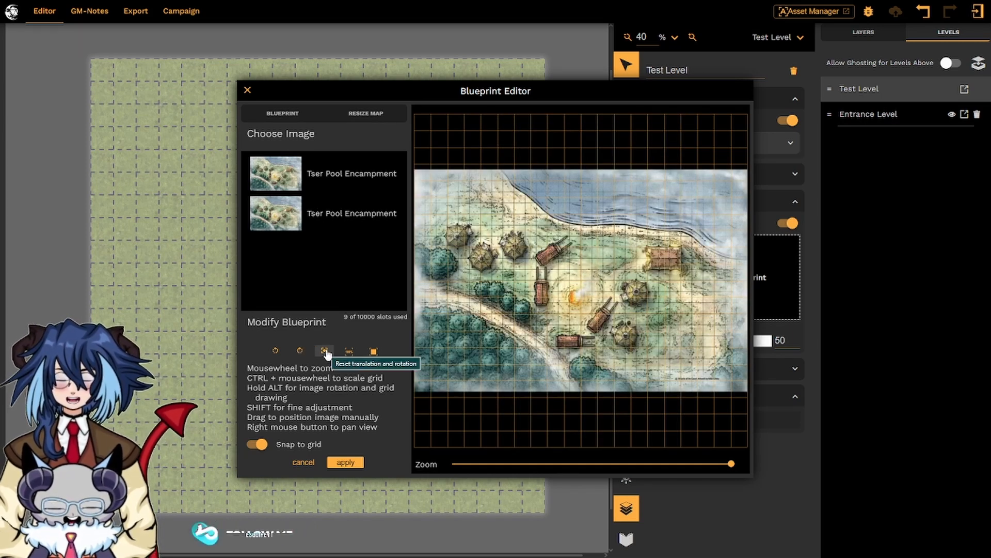
{"action": "left_click", "coordinate": [300, 352]}
{"action": "left_click", "coordinate": [300, 352]}
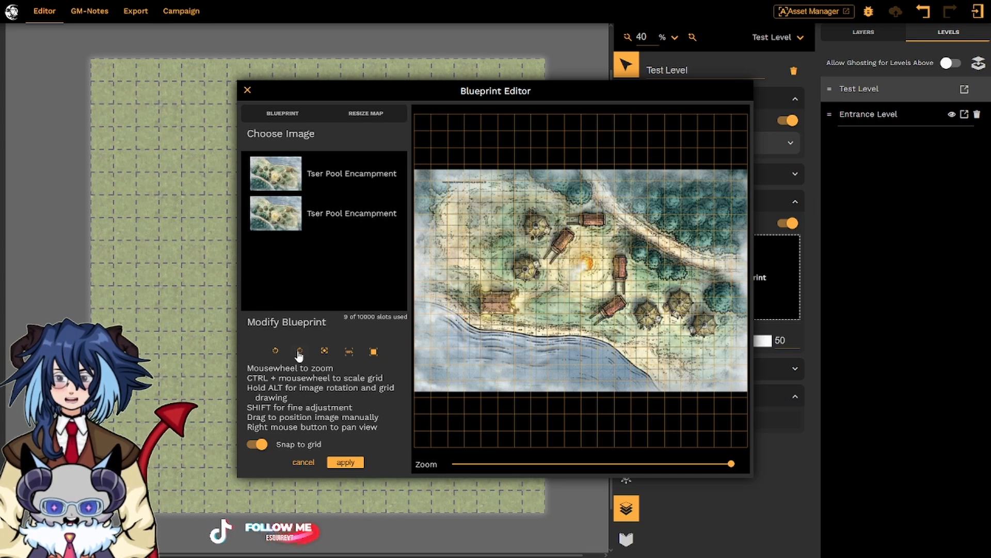
{"action": "left_click", "coordinate": [325, 352]}
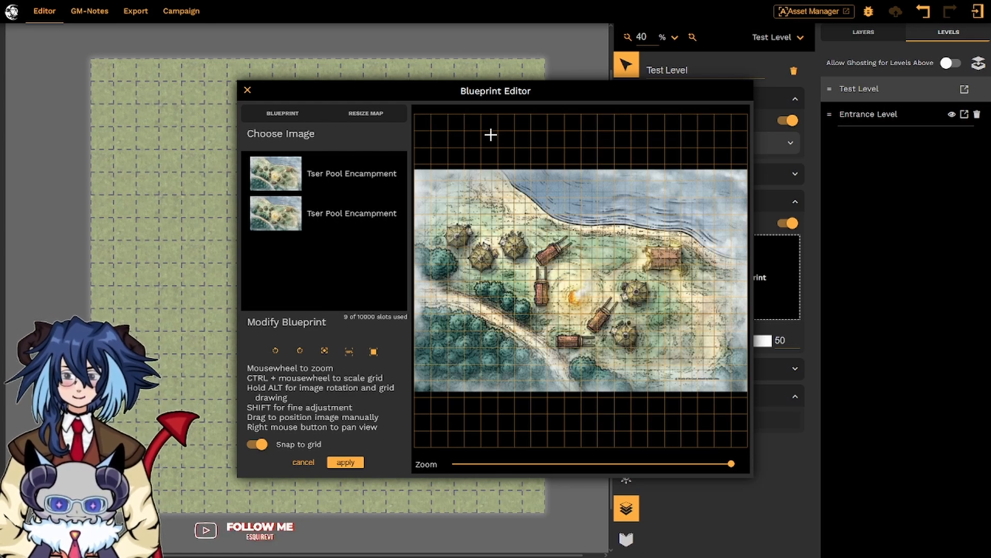
Step: Display the blueprint image at its original size, and fit it back to the map grid
{"action": "left_click", "coordinate": [349, 352]}
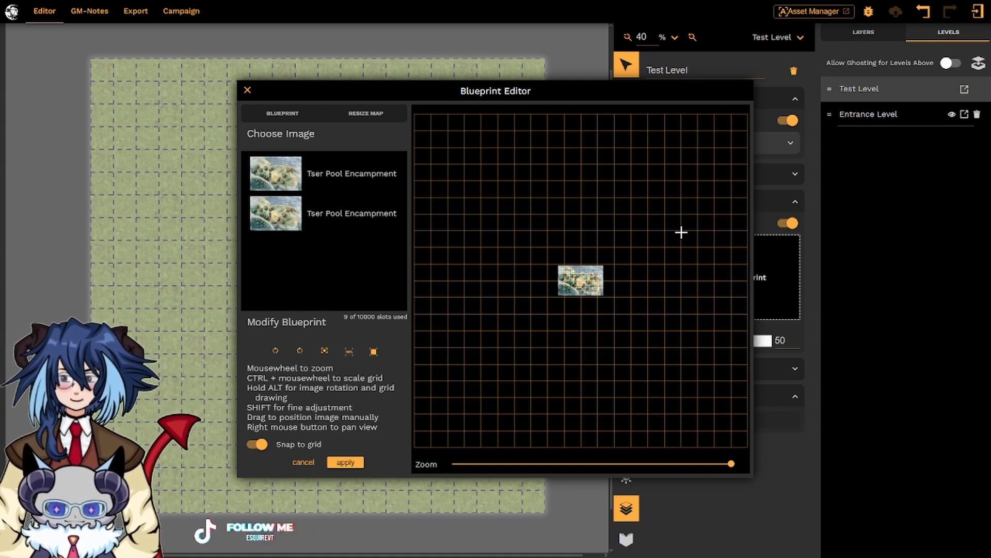
{"action": "left_click", "coordinate": [373, 353]}
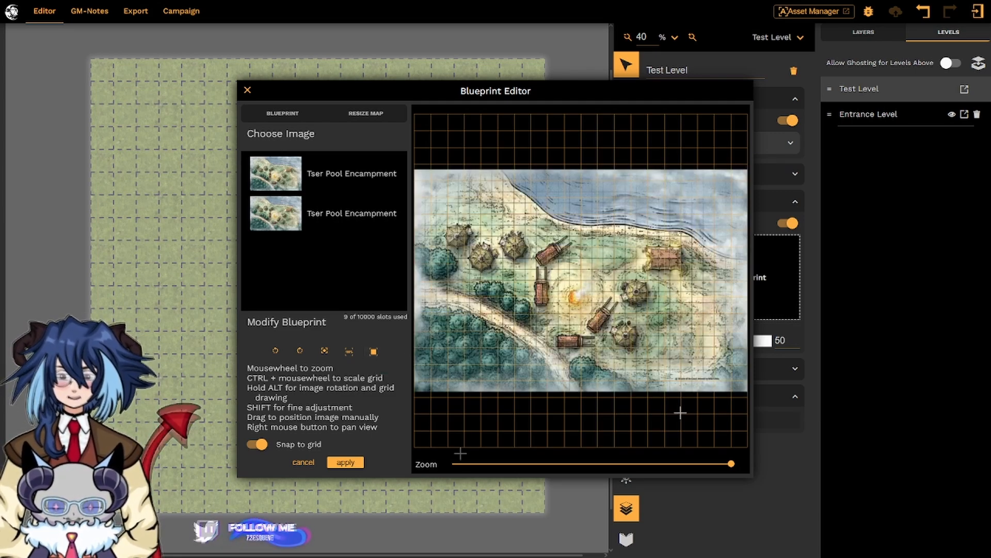
{"action": "left_click_drag", "start_coordinate": [732, 464], "coordinate": [755, 434]}
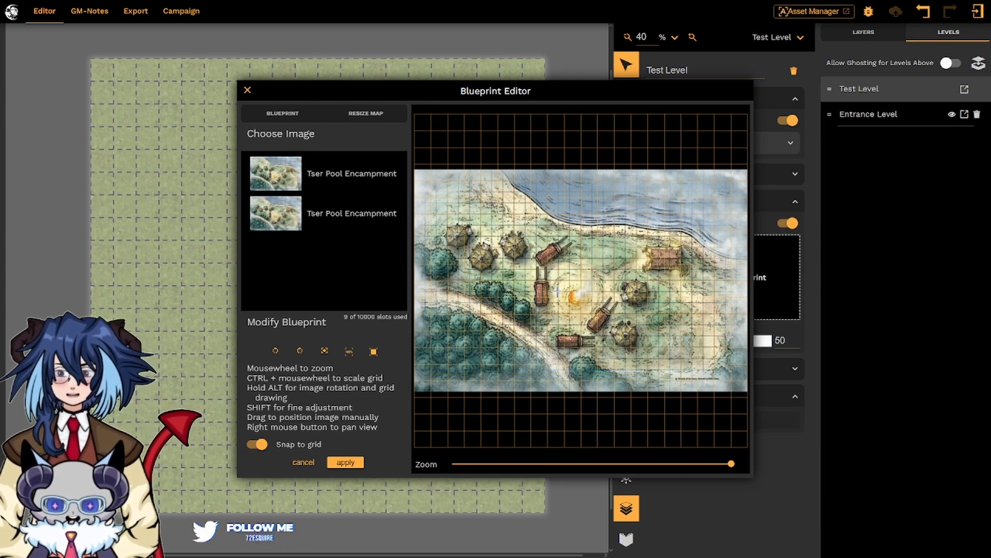
Step: Scale the map grid down against the blueprint image, and refit the image to the grid's width
{"action": "scroll", "coordinate": [557, 292], "scroll_direction": "down", "scroll_amount": 2, "text": "ctrl"}
{"action": "scroll", "coordinate": [558, 292], "scroll_direction": "down", "scroll_amount": 4, "text": "ctrl"}
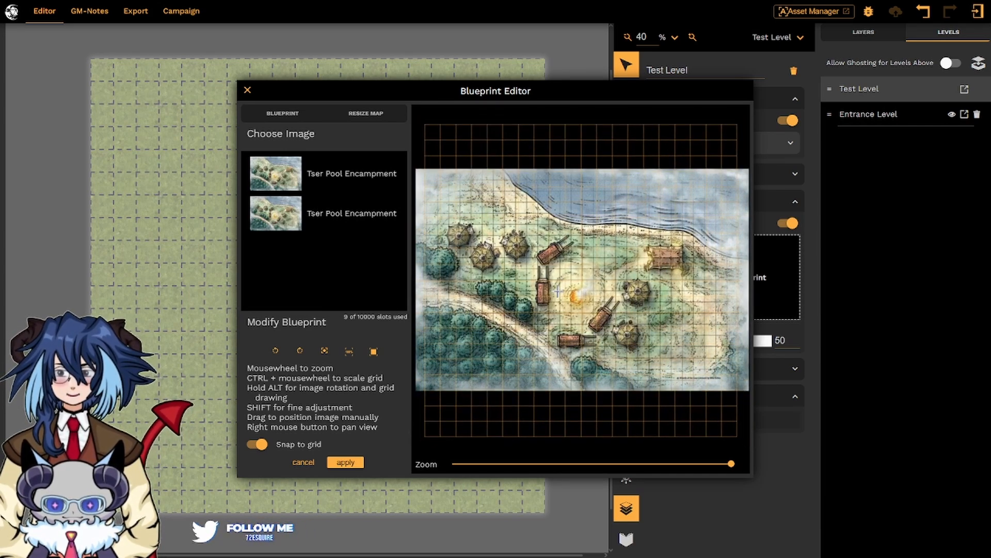
{"action": "scroll", "coordinate": [558, 292], "scroll_direction": "down", "scroll_amount": 3, "text": "ctrl"}
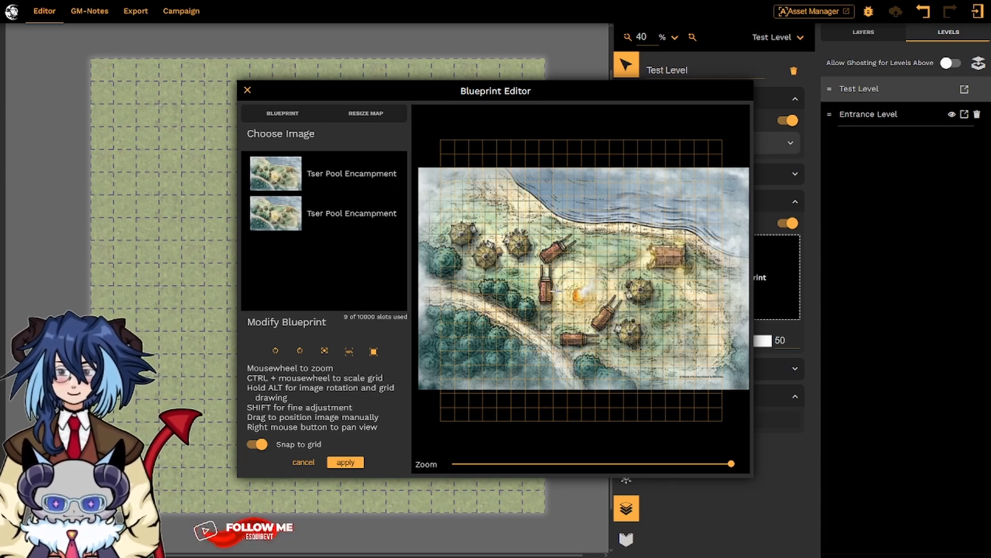
{"action": "scroll", "coordinate": [558, 291], "scroll_direction": "down", "scroll_amount": 1, "text": "ctrl"}
{"action": "scroll", "coordinate": [557, 291], "scroll_direction": "down", "scroll_amount": 5, "text": "ctrl"}
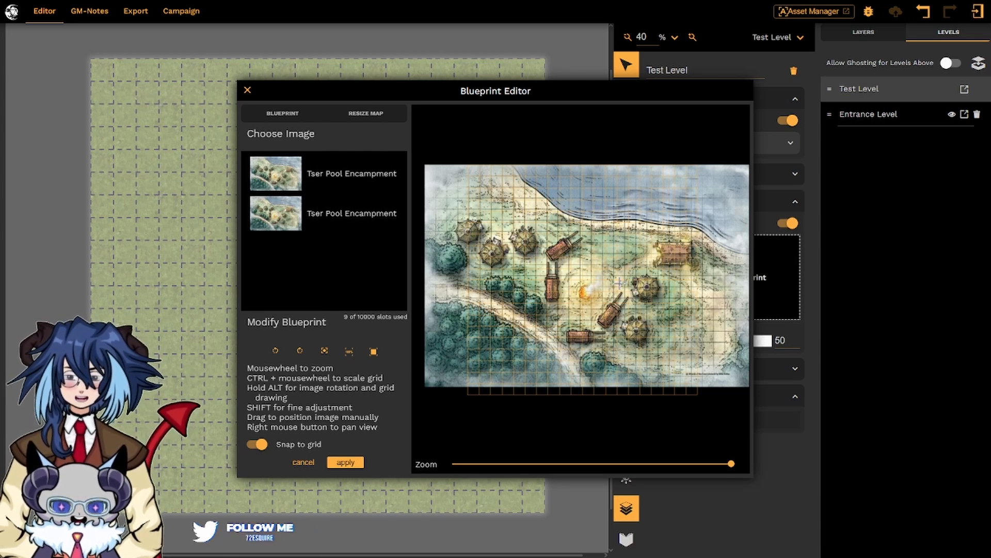
{"action": "left_click", "coordinate": [373, 352]}
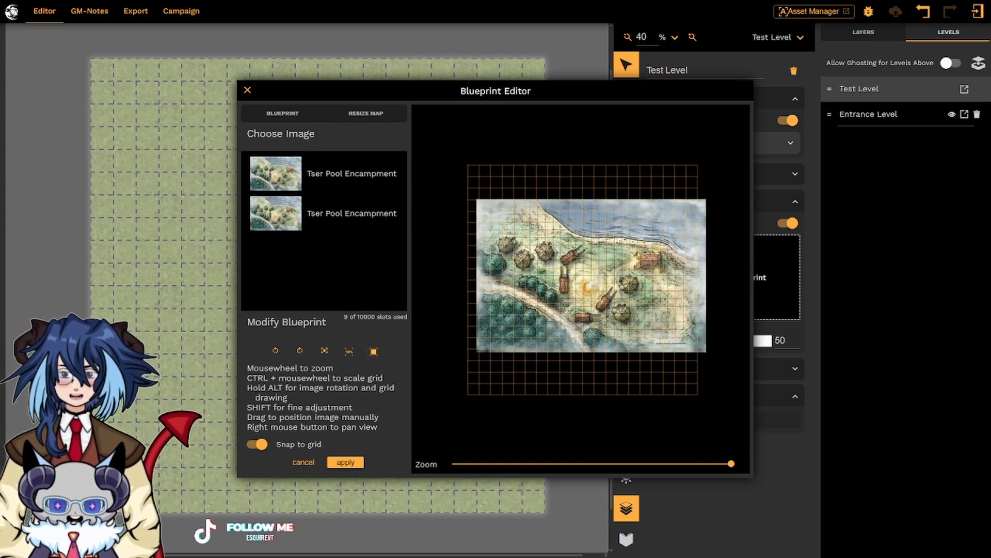
Step: Reposition the blueprint image with snapping, turn off Snap to grid, and line the image up with the grid's side edges
{"action": "left_click_drag", "start_coordinate": [593, 285], "coordinate": [580, 262]}
{"action": "left_click_drag", "start_coordinate": [644, 197], "coordinate": [644, 220]}
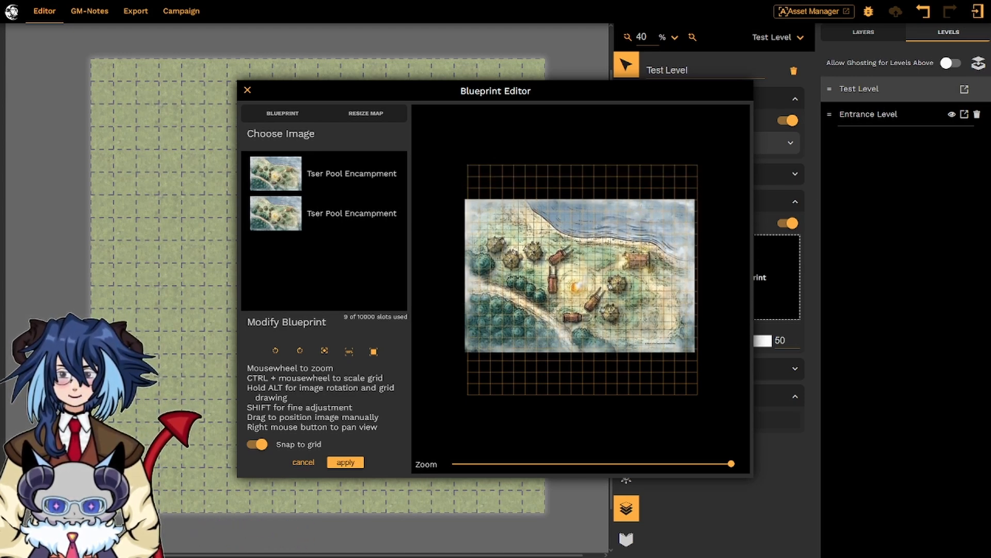
{"action": "left_click", "coordinate": [262, 449]}
{"action": "left_click_drag", "start_coordinate": [565, 269], "coordinate": [567, 268]}
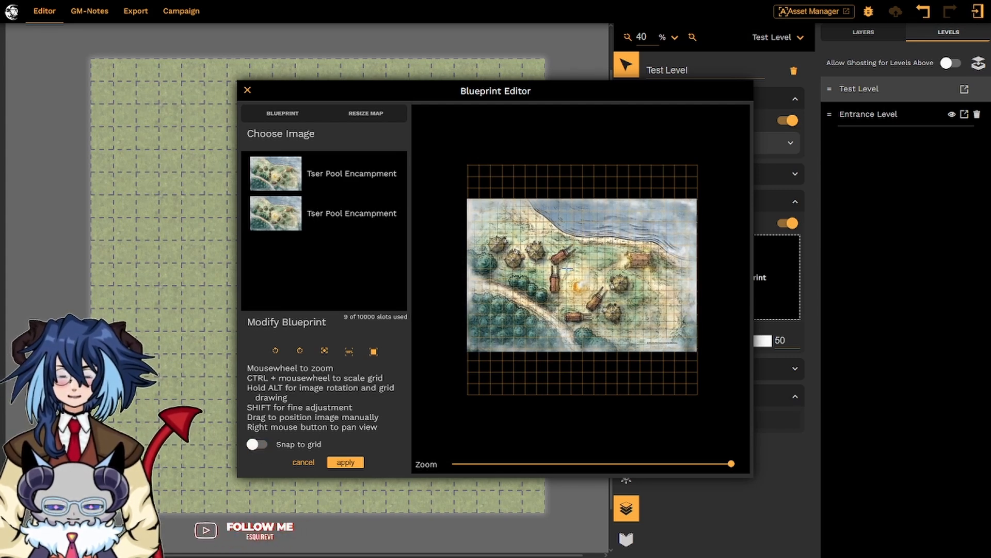
Step: Fine-tune the grid scale and shift the blueprint image manually to match its printed squares to the map grid
{"action": "scroll", "coordinate": [579, 281], "scroll_direction": "down", "scroll_amount": 2, "text": "ctrl"}
{"action": "scroll", "coordinate": [579, 283], "scroll_direction": "up", "scroll_amount": 4, "text": "ctrl"}
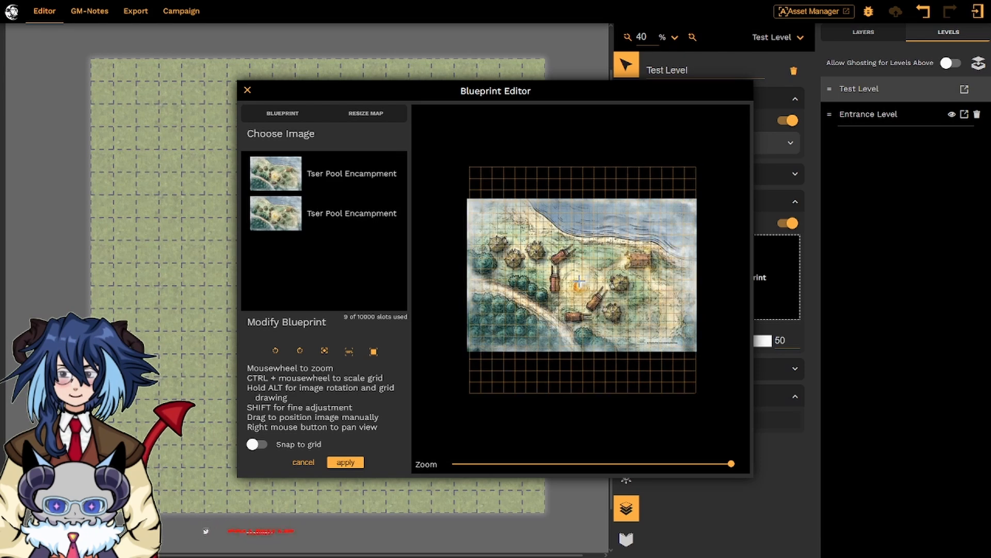
{"action": "scroll", "coordinate": [618, 349], "scroll_direction": "up", "scroll_amount": 4}
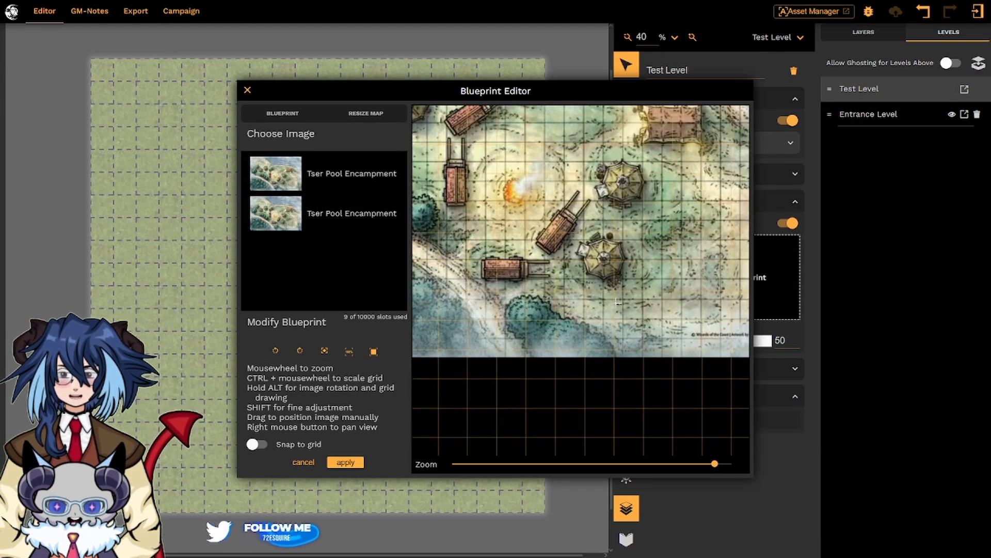
{"action": "left_click_drag", "start_coordinate": [625, 289], "coordinate": [623, 298]}
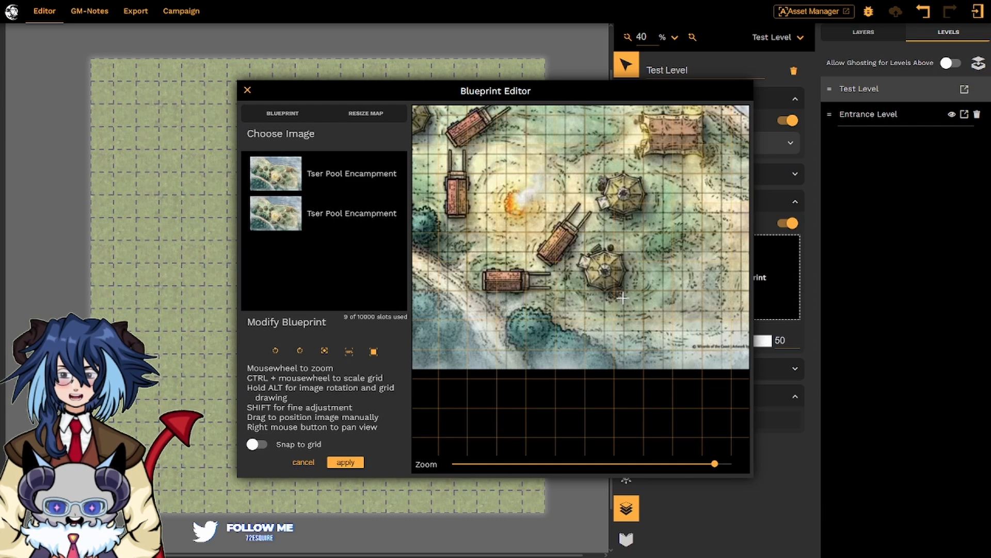
{"action": "scroll", "coordinate": [623, 298], "scroll_direction": "down", "scroll_amount": 2}
{"action": "scroll", "coordinate": [622, 298], "scroll_direction": "up", "scroll_amount": 3}
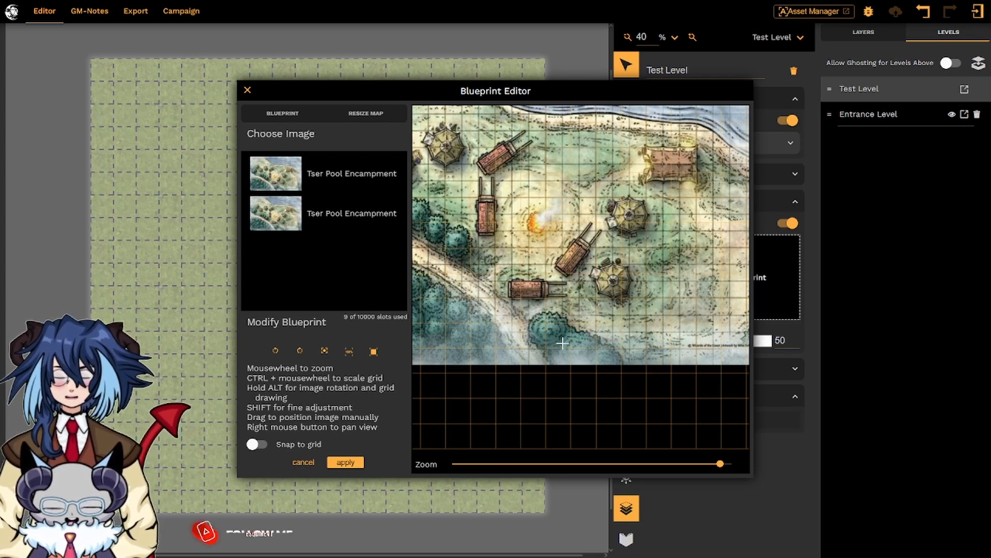
{"action": "left_click_drag", "start_coordinate": [621, 250], "coordinate": [599, 262]}
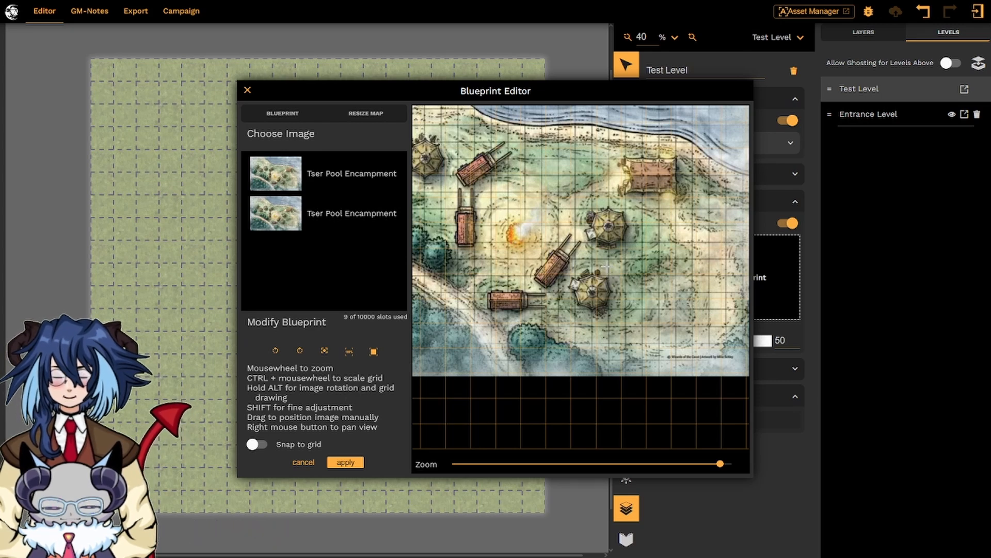
Step: Align the blueprint by drawing a 3×3 grid at about 24.4 px per square over the printed squares beside the lower tent, and apply it
{"action": "key", "text": "alt"}
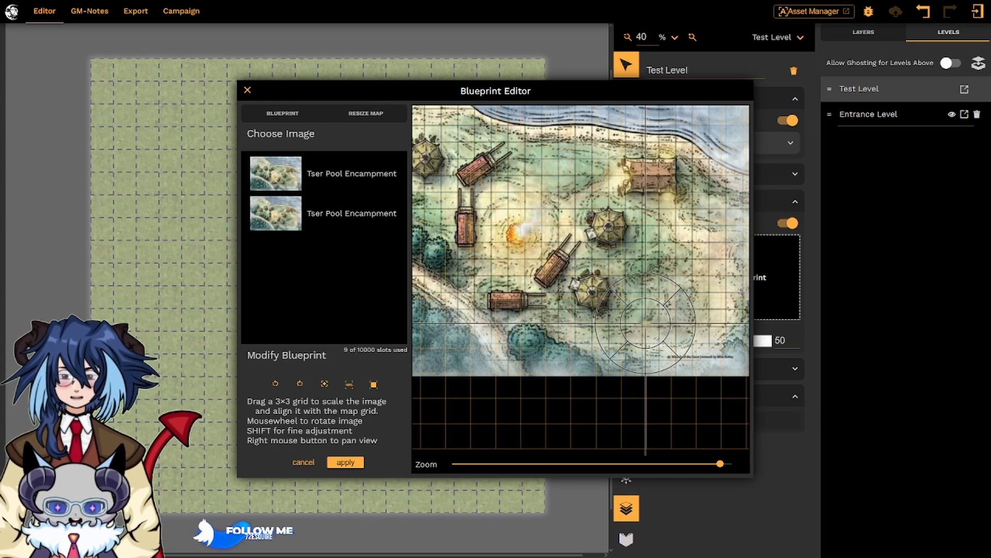
{"action": "scroll", "coordinate": [655, 315], "scroll_direction": "up", "scroll_amount": 4}
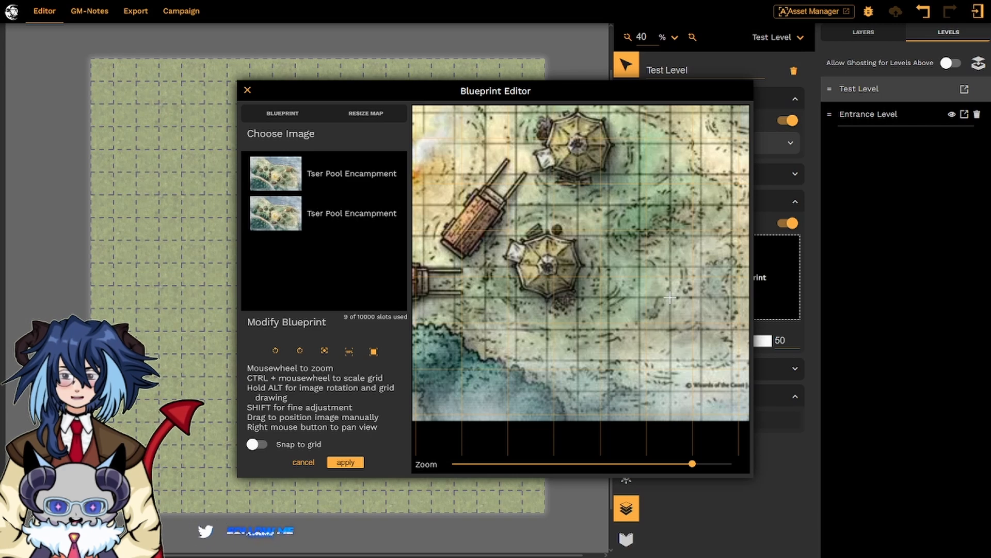
{"action": "key", "text": "alt"}
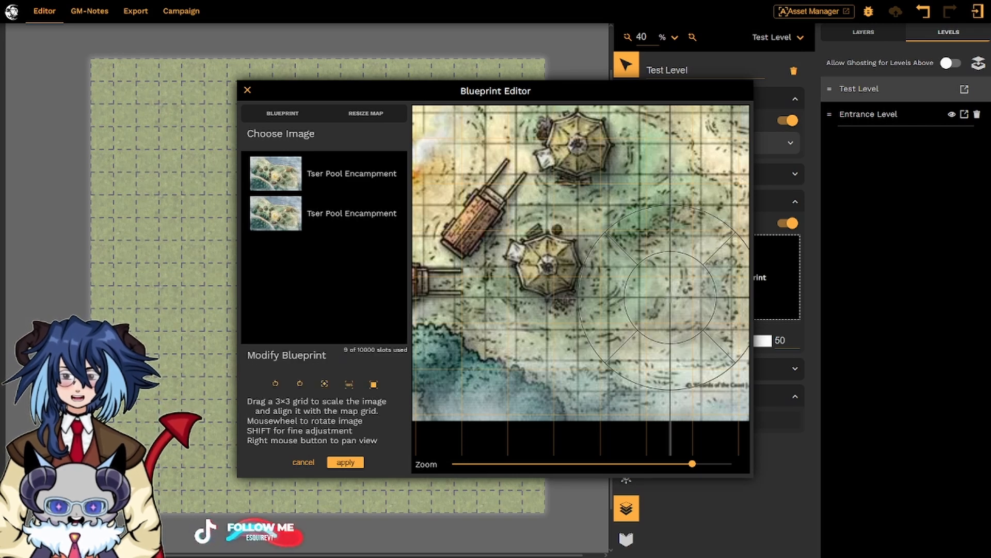
{"action": "left_click_drag", "start_coordinate": [671, 297], "coordinate": [655, 282]}
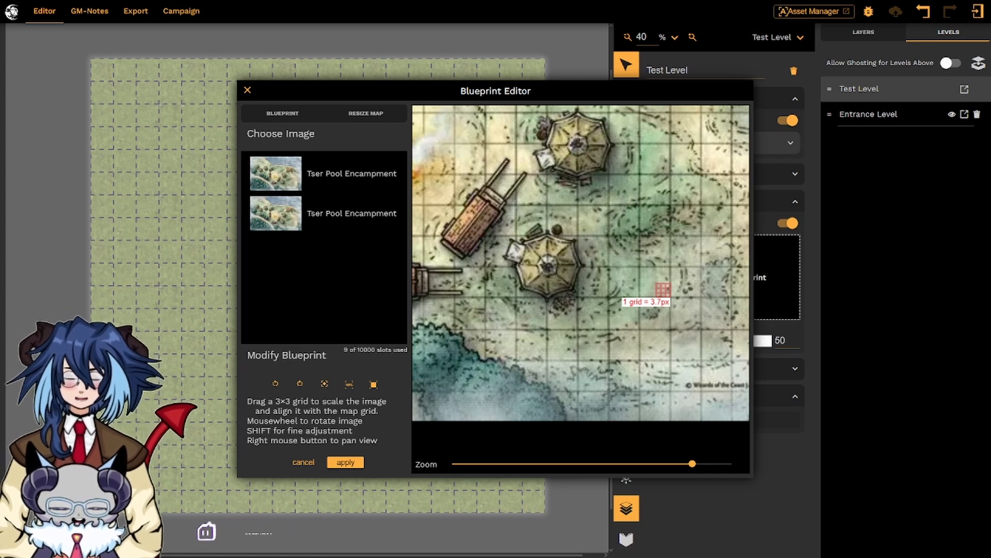
{"action": "left_click_drag", "start_coordinate": [656, 282], "coordinate": [579, 207]}
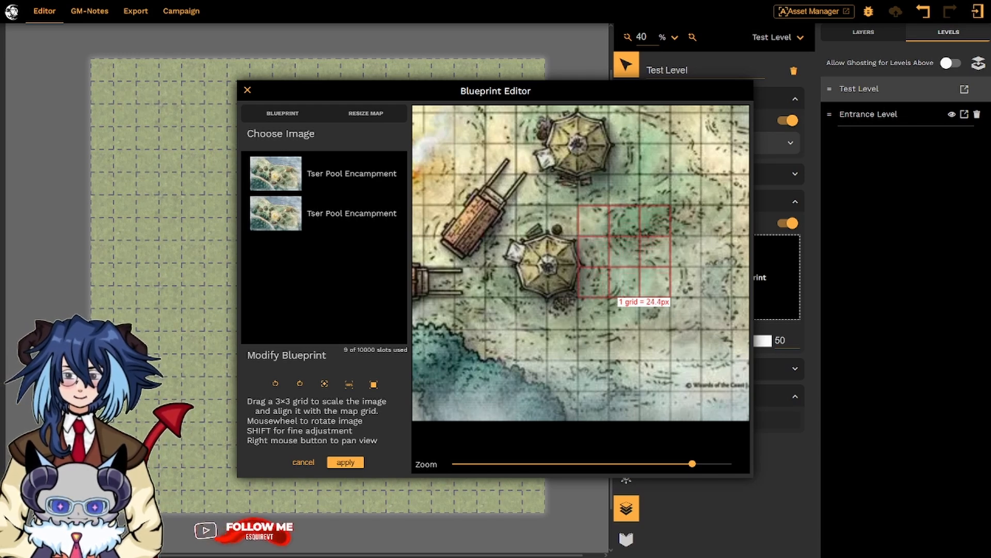
{"action": "left_click_drag", "start_coordinate": [578, 206], "coordinate": [579, 205], "text": "alt"}
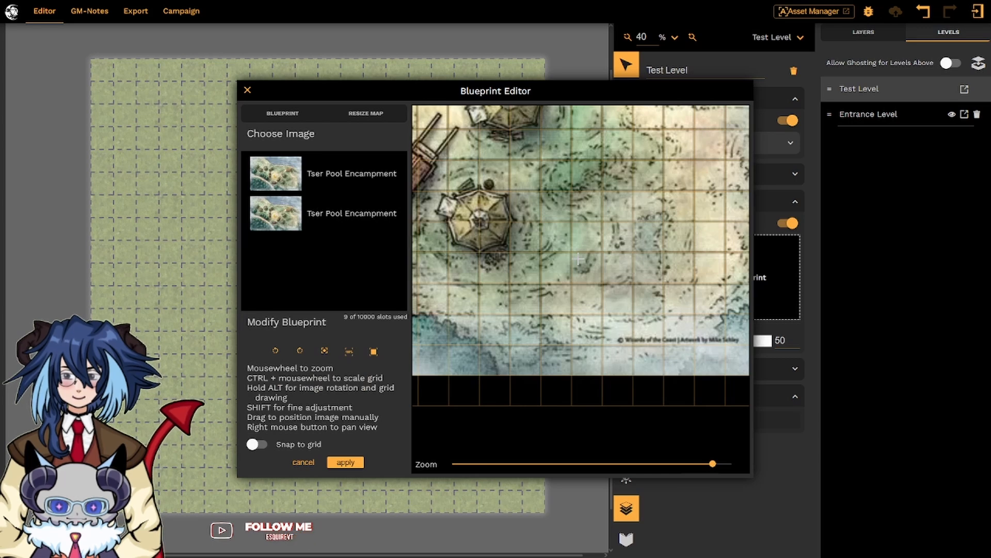
{"action": "scroll", "coordinate": [601, 286], "scroll_direction": "down", "scroll_amount": 3}
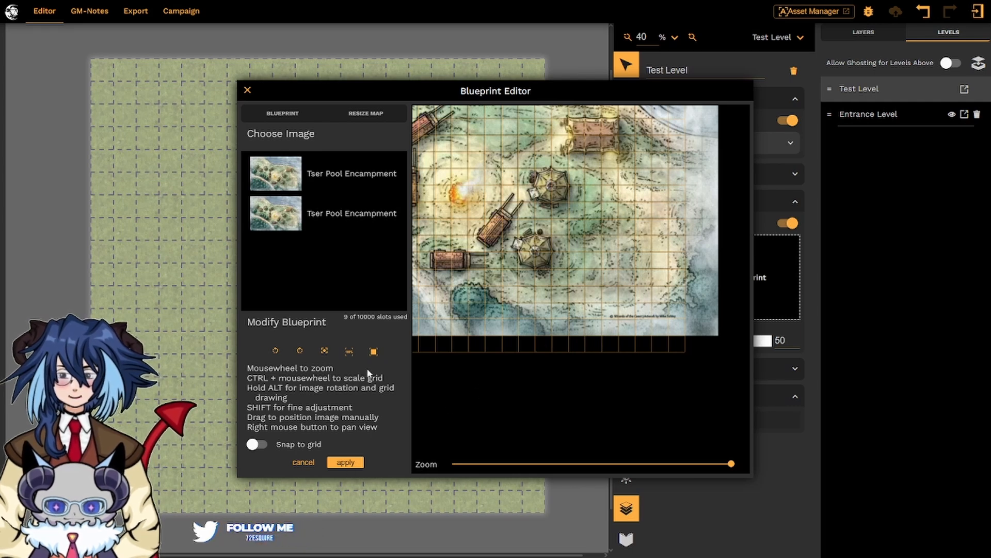
{"action": "left_click", "coordinate": [346, 463]}
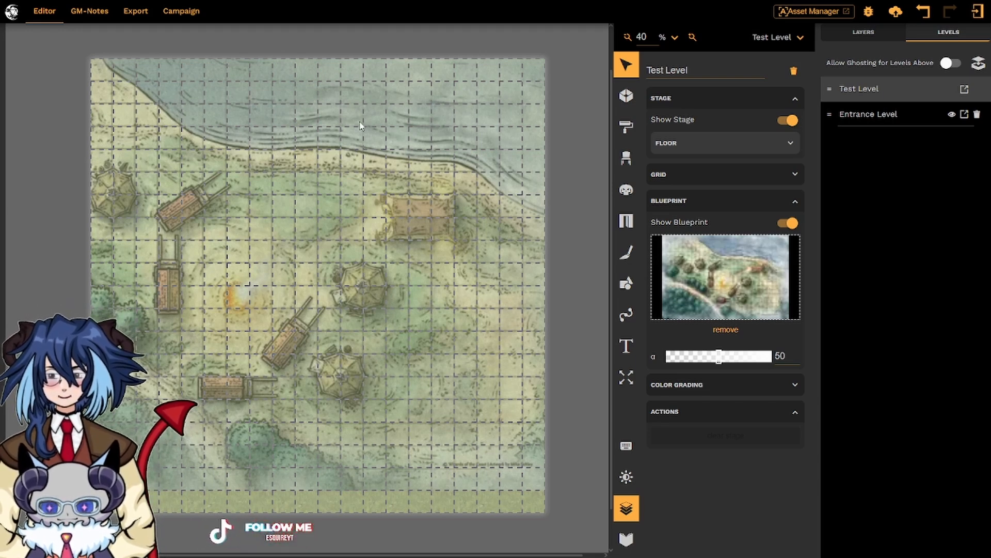
Step: Fit the map to the blueprint image at 30×20 squares, and close the Blueprint Editor
{"action": "scroll", "coordinate": [576, 264], "scroll_direction": "down", "scroll_amount": 2}
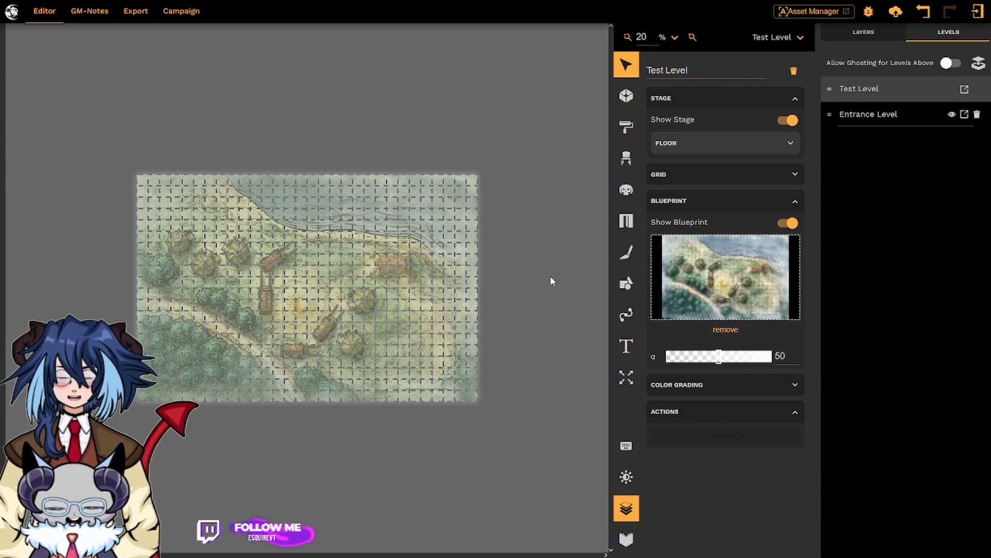
{"action": "left_click", "coordinate": [723, 276]}
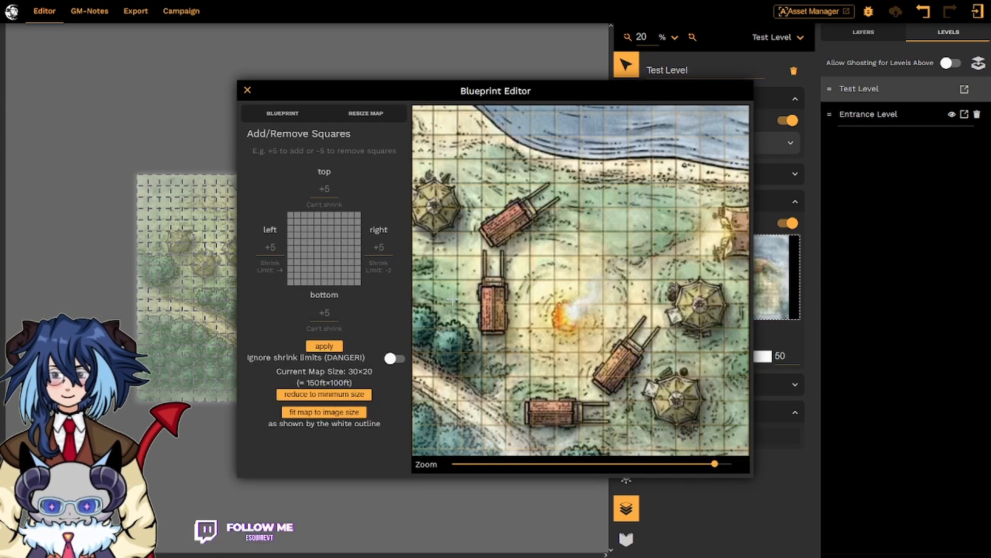
{"action": "left_click", "coordinate": [247, 90]}
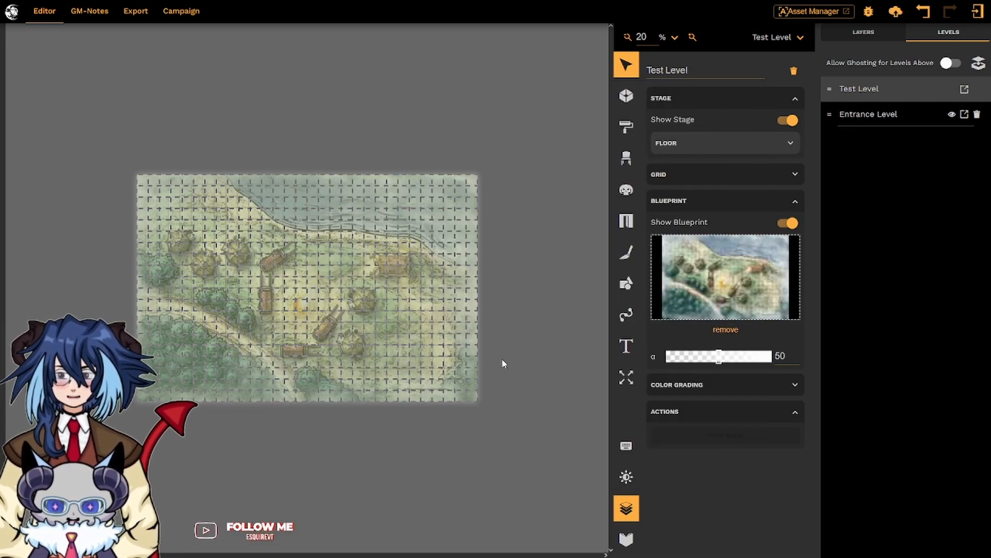
Step: Change the grid style of Test Level to Dots
{"action": "left_click", "coordinate": [724, 176]}
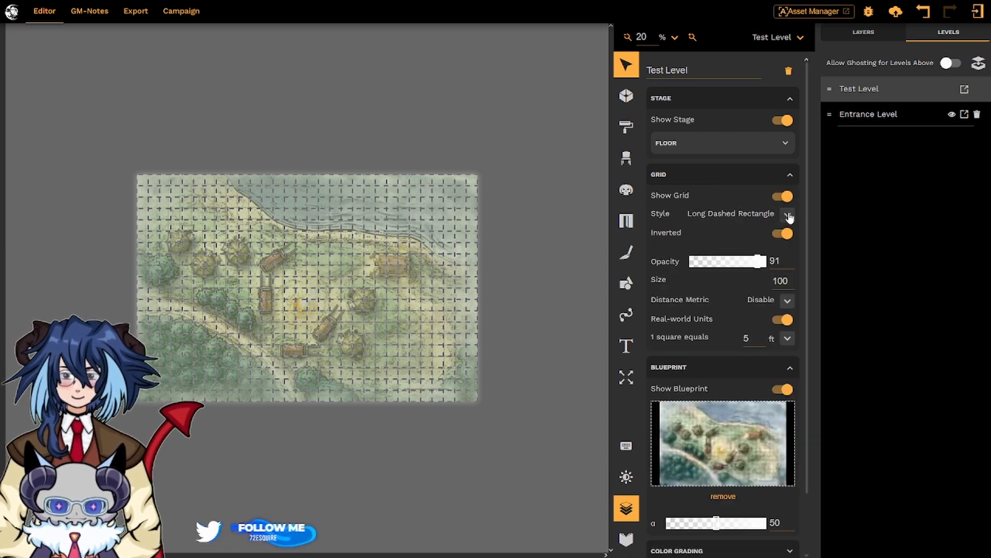
{"action": "left_click", "coordinate": [788, 216]}
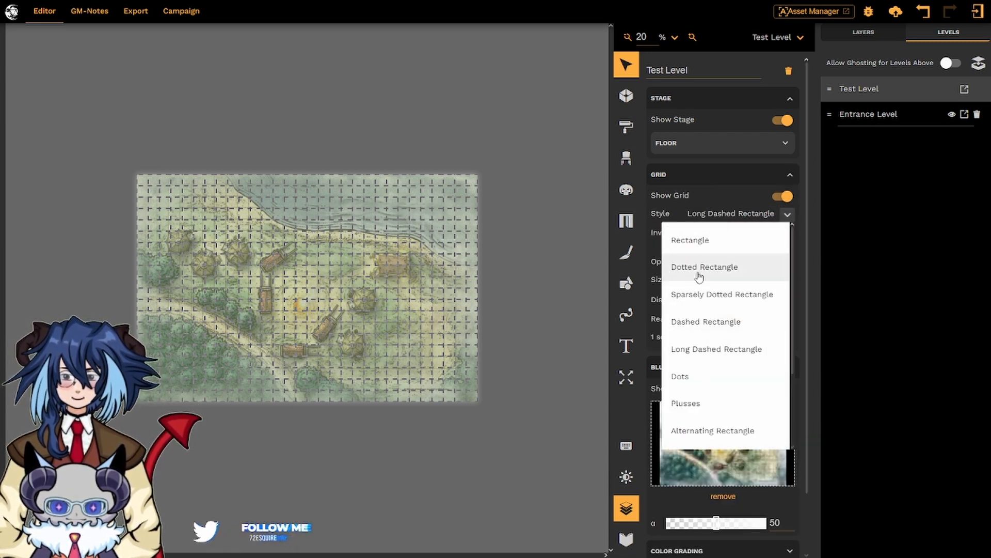
{"action": "left_click", "coordinate": [694, 376]}
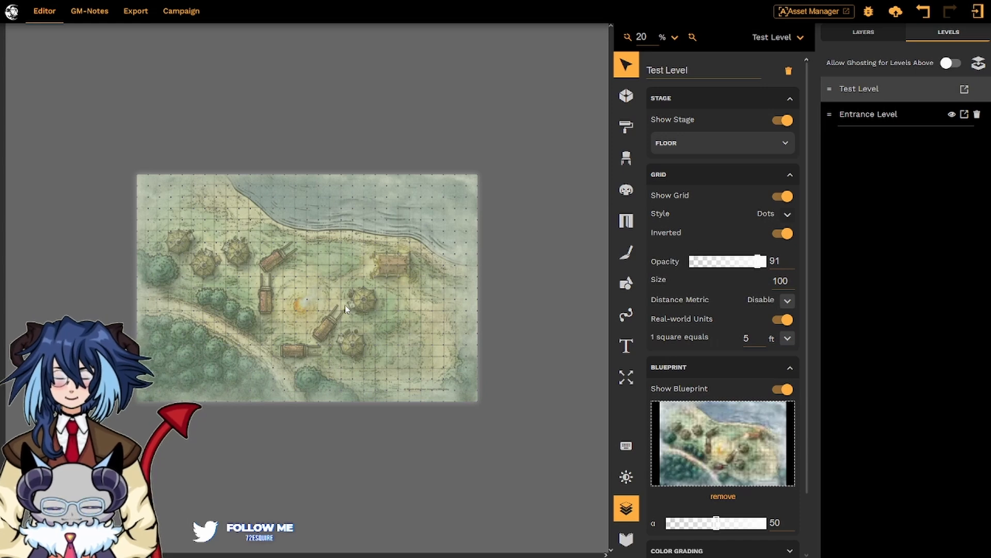
Step: Draw a rectangular below-ground room about 50 × 25 ft around the large tent near the shoreline, snapping its corners to the grid
{"action": "scroll", "coordinate": [346, 309], "scroll_direction": "up", "scroll_amount": 3}
{"action": "middle_click_drag", "start_coordinate": [218, 252], "coordinate": [299, 251]}
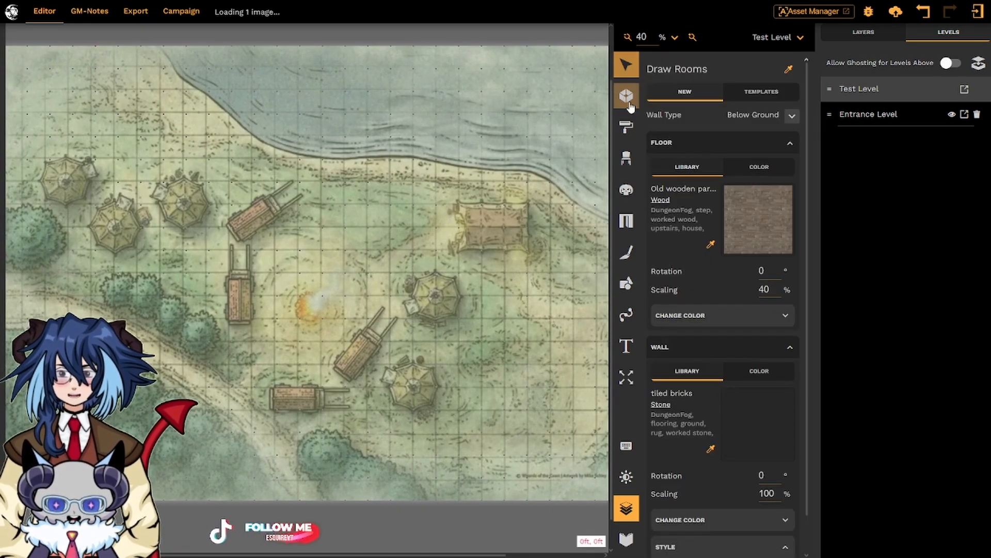
{"action": "left_click", "coordinate": [627, 96]}
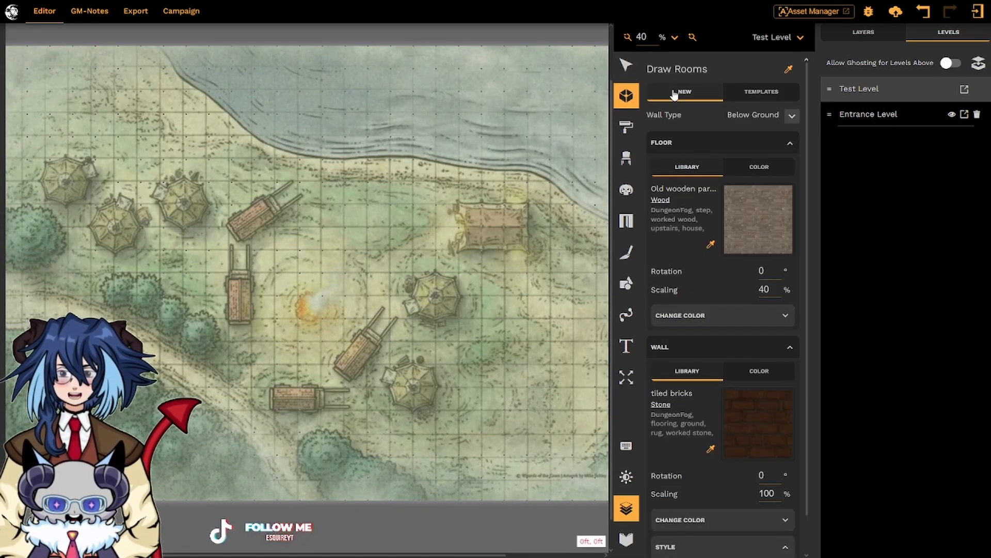
{"action": "left_click", "coordinate": [300, 182]}
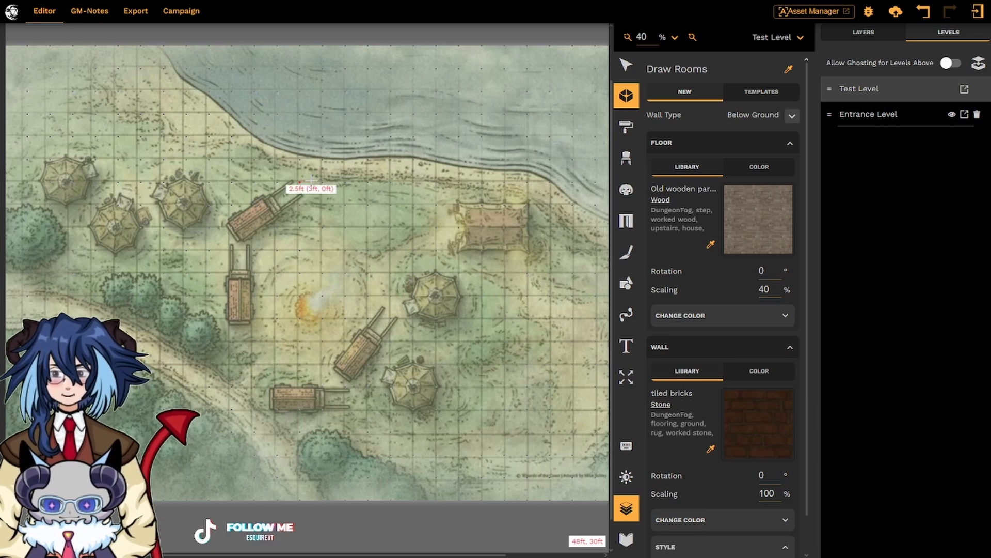
{"action": "left_click", "coordinate": [529, 182]}
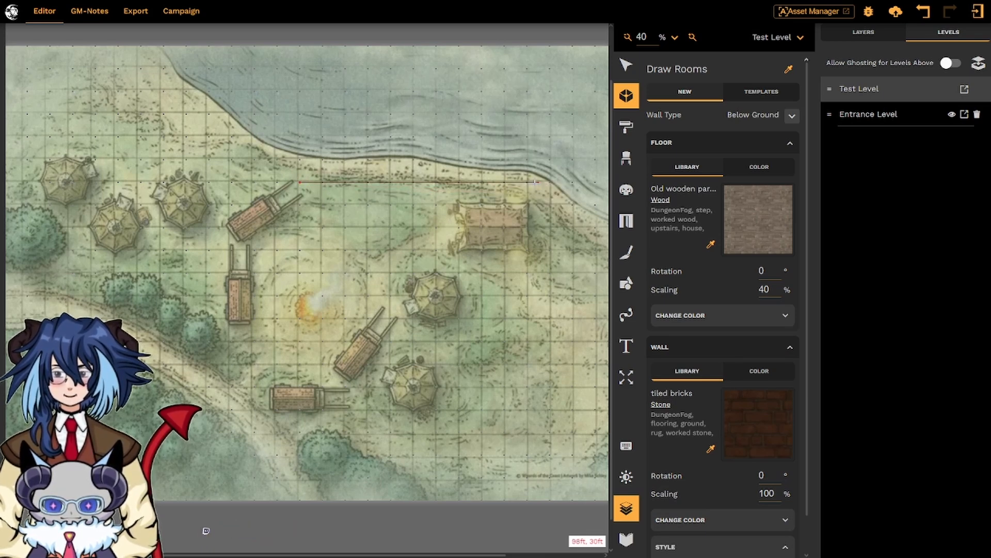
{"action": "left_click", "coordinate": [536, 298]}
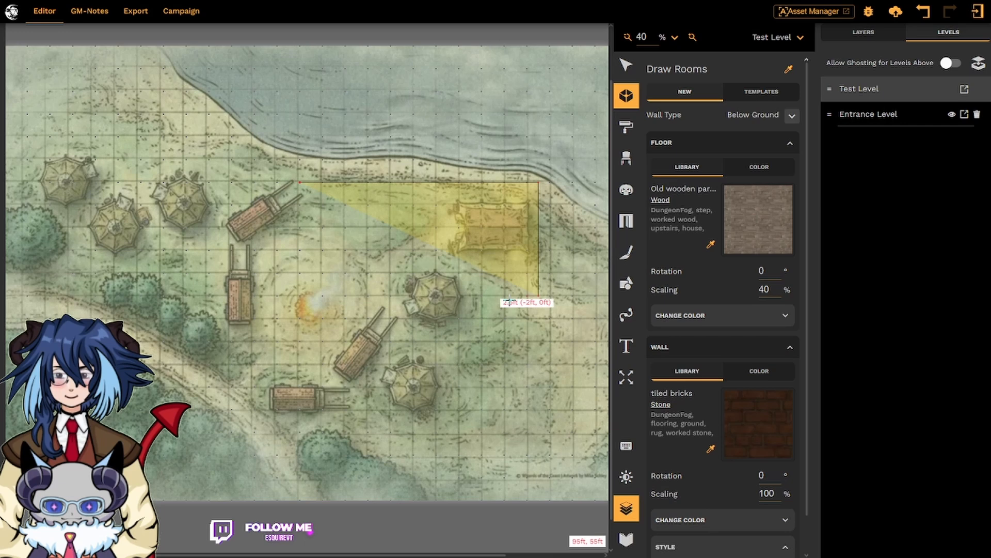
{"action": "left_click", "coordinate": [299, 296]}
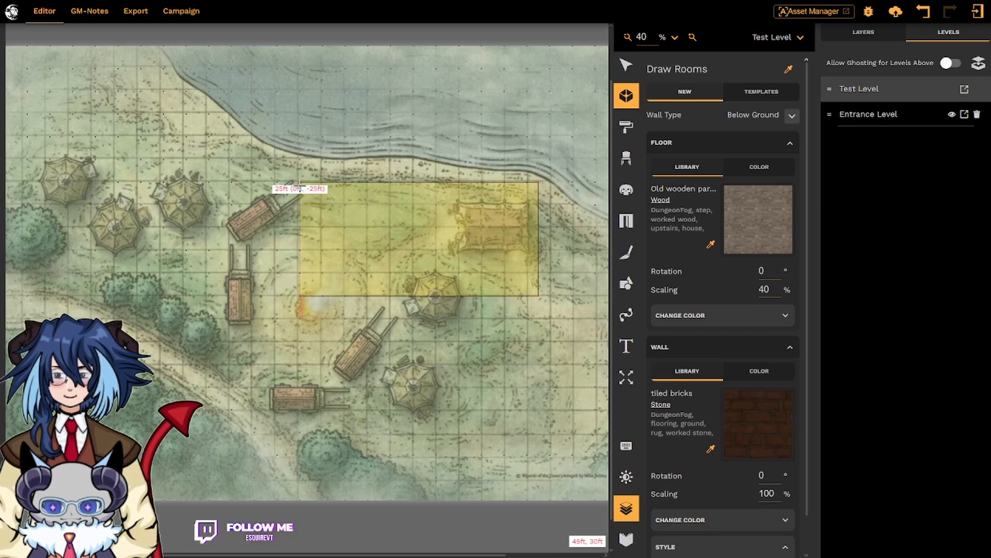
{"action": "left_click", "coordinate": [299, 181]}
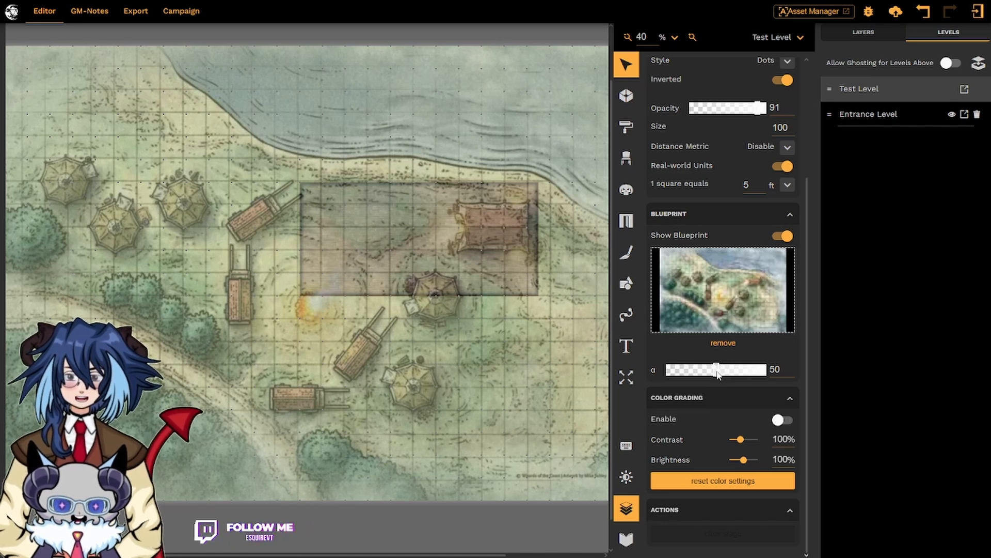
Step: Set the blueprint's alpha to 60 and enable color grading for the level
{"action": "mouse_move", "coordinate": [718, 373]}
{"action": "left_mouse_down"}
{"action": "mouse_move", "coordinate": [766, 373]}
{"action": "mouse_move", "coordinate": [668, 369]}
{"action": "mouse_move", "coordinate": [709, 363]}
{"action": "mouse_move", "coordinate": [726, 374]}
{"action": "left_mouse_up"}
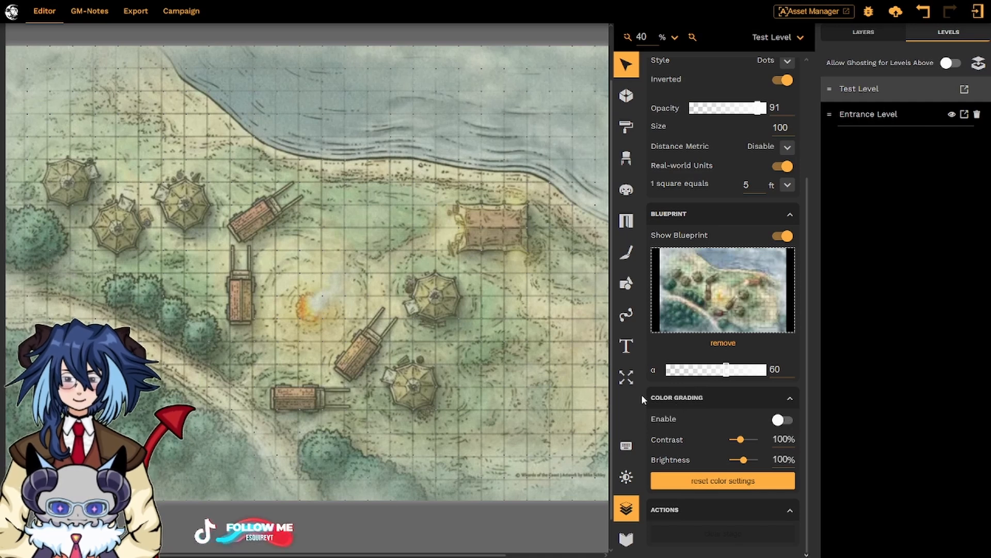
{"action": "left_click", "coordinate": [781, 419]}
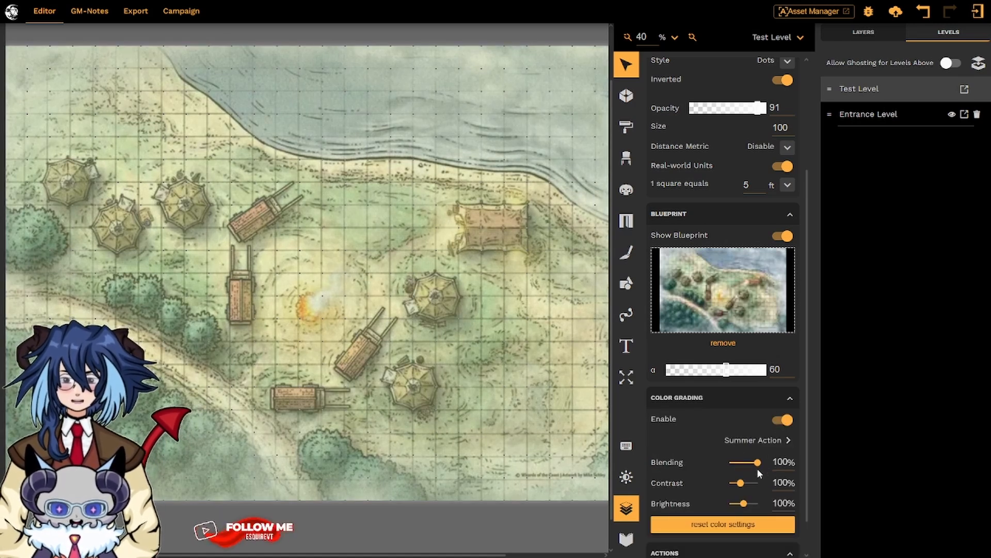
Step: Try the Summer Action color grading with blending at 42%, contrast at 149% and brightness at 102%
{"action": "mouse_move", "coordinate": [756, 463]}
{"action": "left_mouse_down"}
{"action": "mouse_move", "coordinate": [708, 466]}
{"action": "mouse_move", "coordinate": [761, 464]}
{"action": "left_mouse_up"}
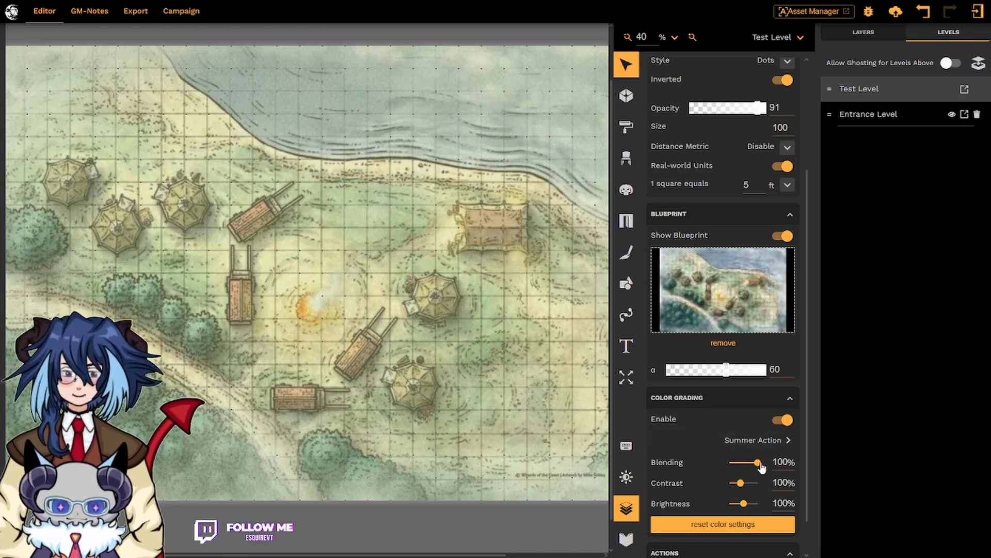
{"action": "left_click_drag", "start_coordinate": [758, 463], "coordinate": [651, 464]}
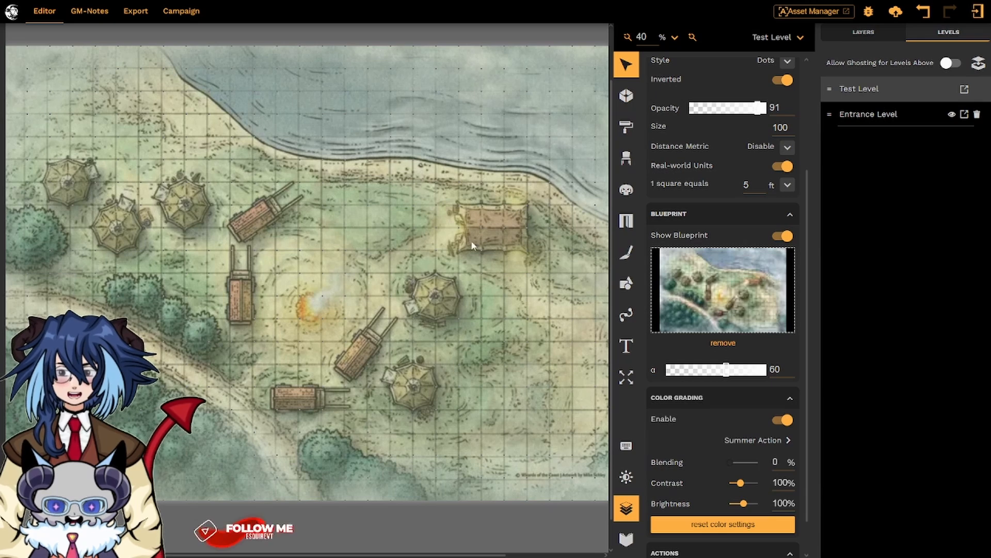
{"action": "mouse_move", "coordinate": [739, 468]}
{"action": "left_mouse_down"}
{"action": "mouse_move", "coordinate": [752, 466]}
{"action": "mouse_move", "coordinate": [742, 465]}
{"action": "left_mouse_up"}
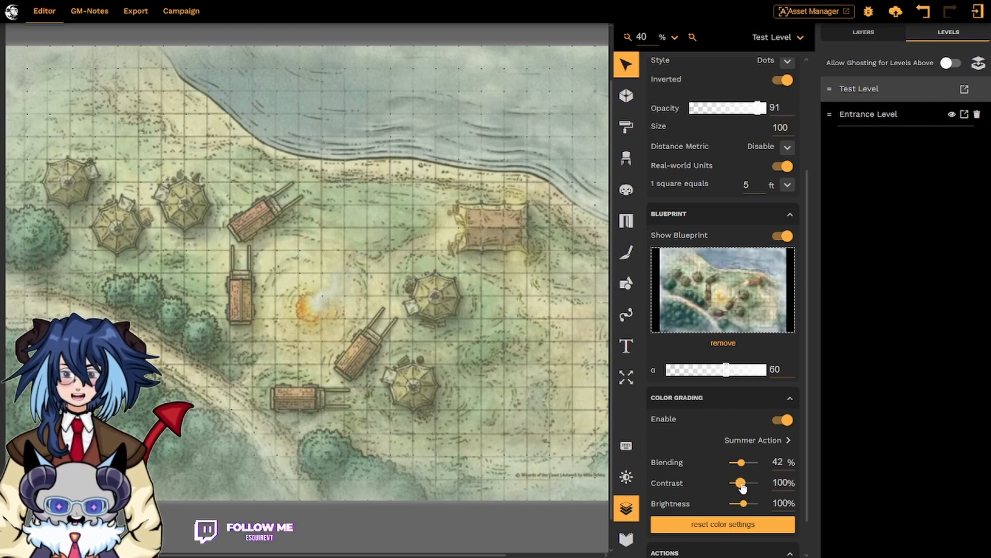
{"action": "mouse_move", "coordinate": [741, 482]}
{"action": "left_mouse_down"}
{"action": "mouse_move", "coordinate": [759, 484]}
{"action": "mouse_move", "coordinate": [731, 485]}
{"action": "mouse_move", "coordinate": [759, 484]}
{"action": "left_mouse_up"}
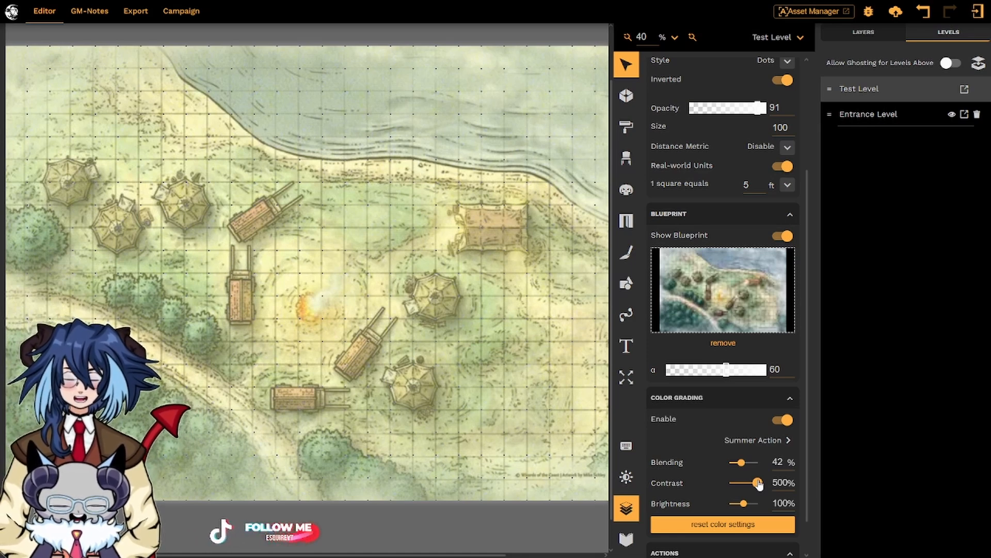
{"action": "left_click_drag", "start_coordinate": [758, 483], "coordinate": [742, 507]}
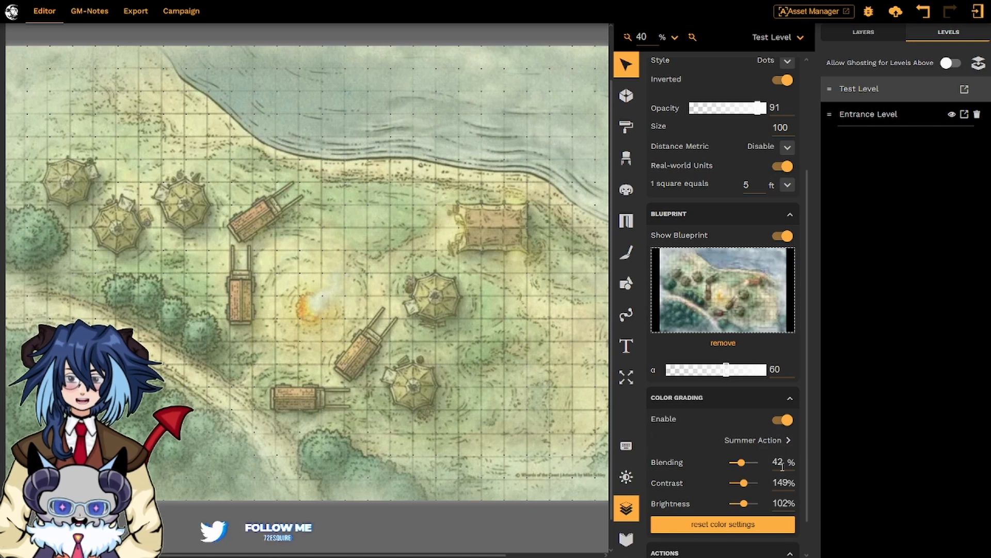
Step: Reset the level's color grading settings to their defaults
{"action": "scroll", "coordinate": [767, 485], "scroll_direction": "down", "scroll_amount": 1}
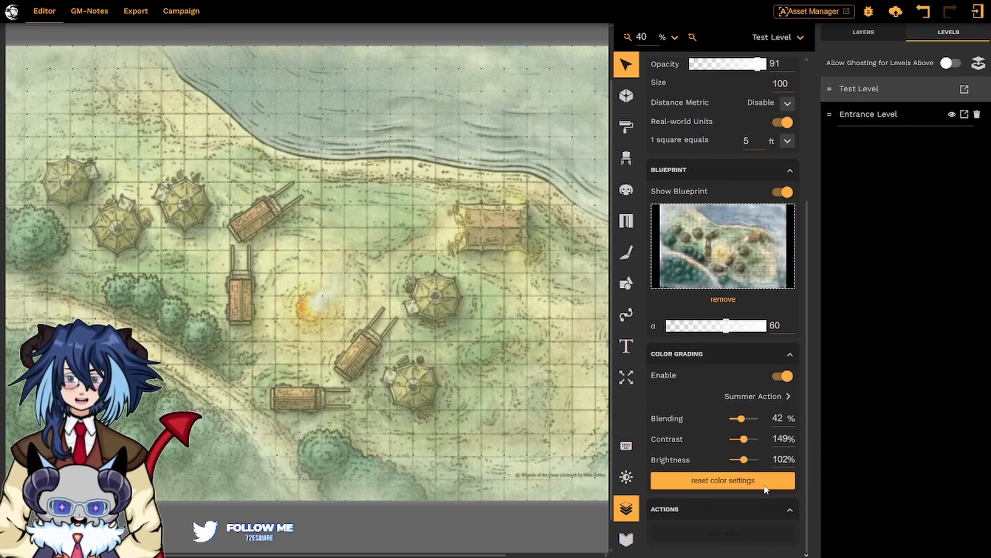
{"action": "left_click", "coordinate": [720, 481]}
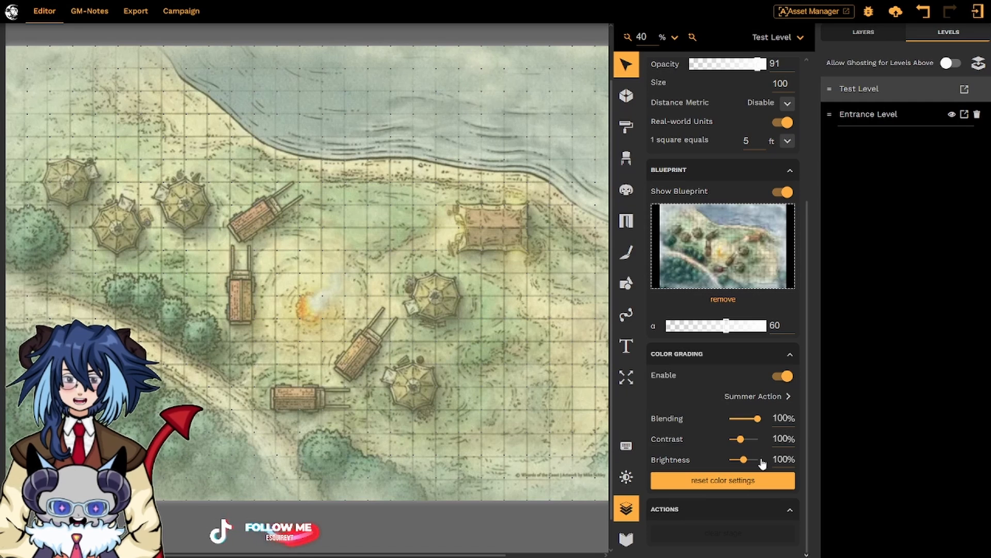
{"action": "scroll", "coordinate": [793, 519], "scroll_direction": "up", "scroll_amount": 1}
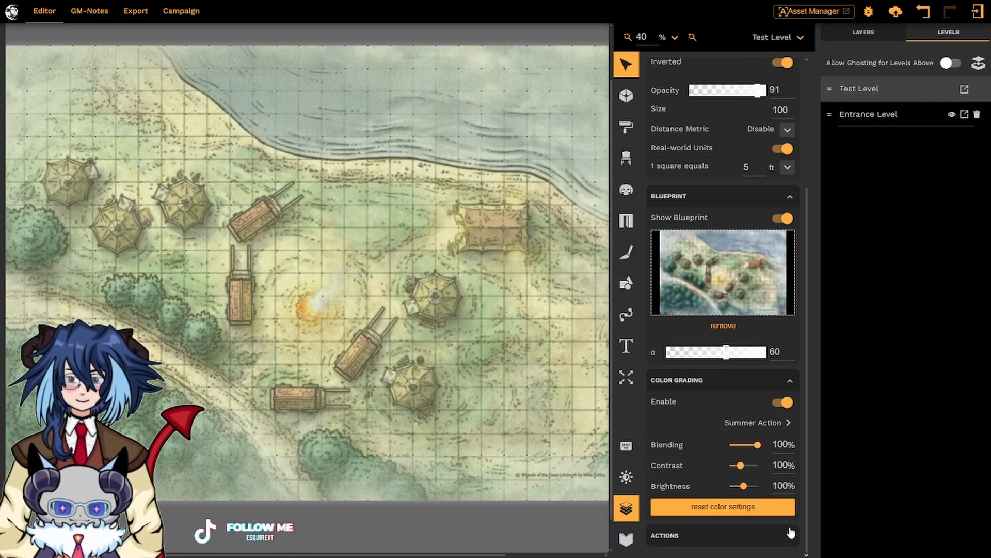
{"action": "scroll", "coordinate": [791, 534], "scroll_direction": "down", "scroll_amount": 1}
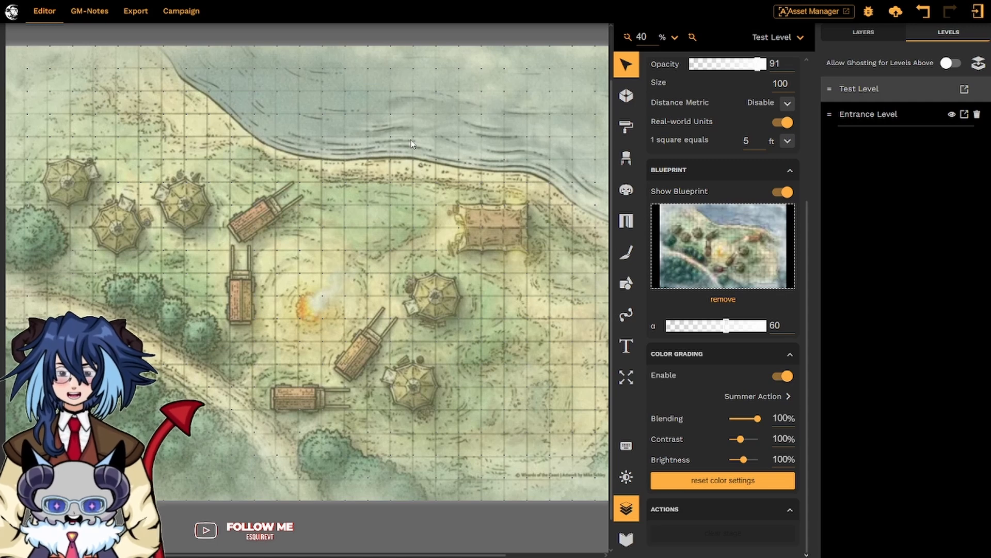
{"action": "scroll", "coordinate": [738, 436], "scroll_direction": "up", "scroll_amount": 4}
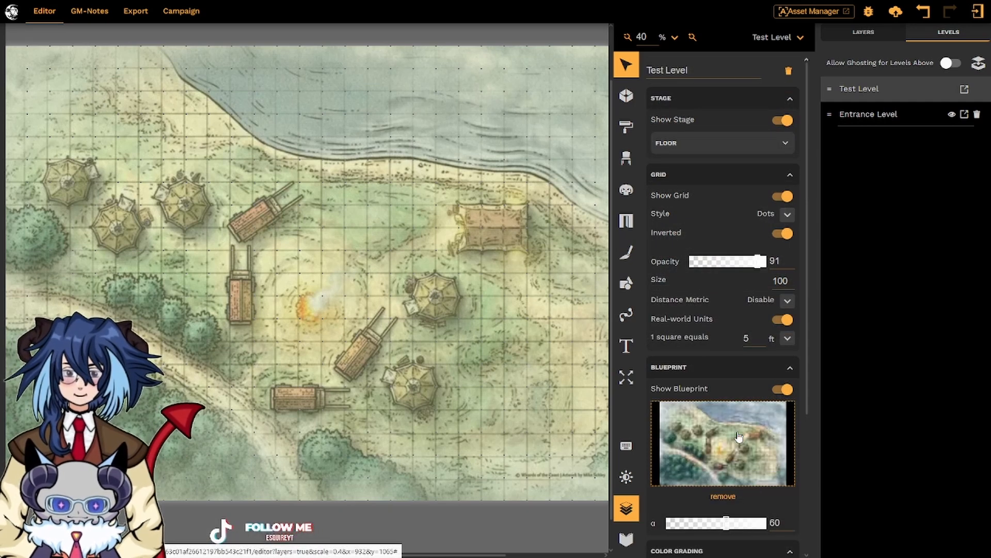